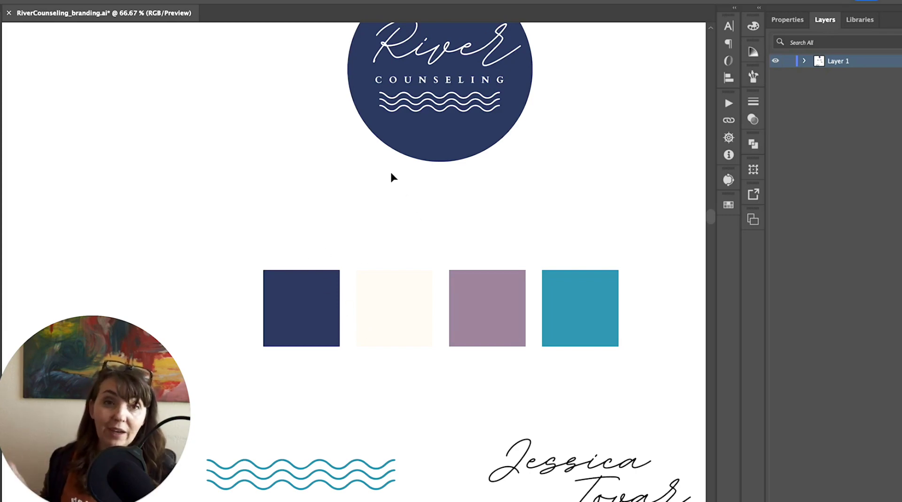
Bring the lower brand board into view, then select and deselect the teal wave graphic.
{"action": "left_click_drag", "start_coordinate": [407, 402], "coordinate": [415, 362]}
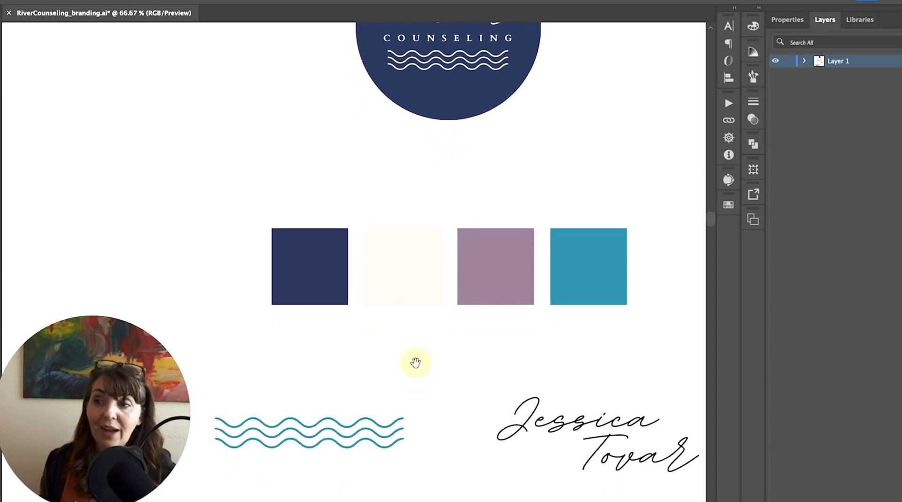
{"action": "left_click", "coordinate": [382, 447]}
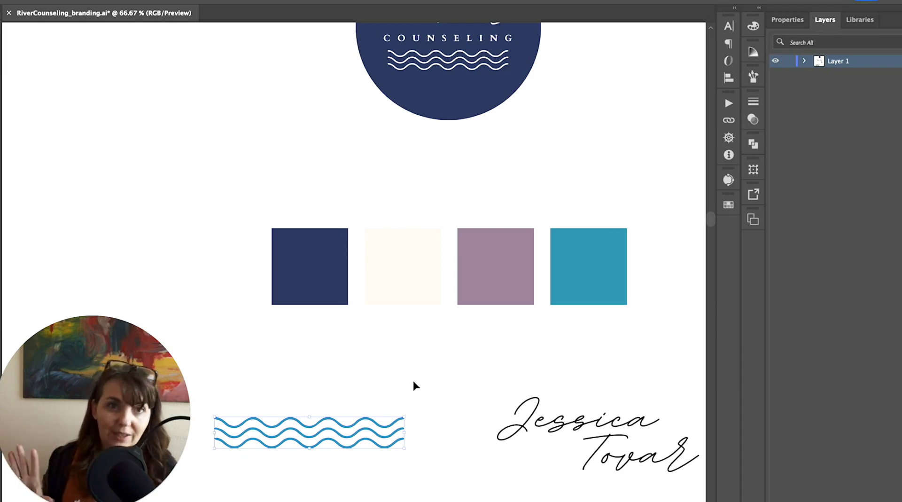
{"action": "left_click", "coordinate": [484, 387]}
Nudge the script signature slightly right and down, then view the full River Counseling logo.
{"action": "scroll", "coordinate": [557, 373], "scroll_direction": "right", "scroll_amount": 5}
{"action": "scroll", "coordinate": [558, 372], "scroll_direction": "down", "scroll_amount": 2}
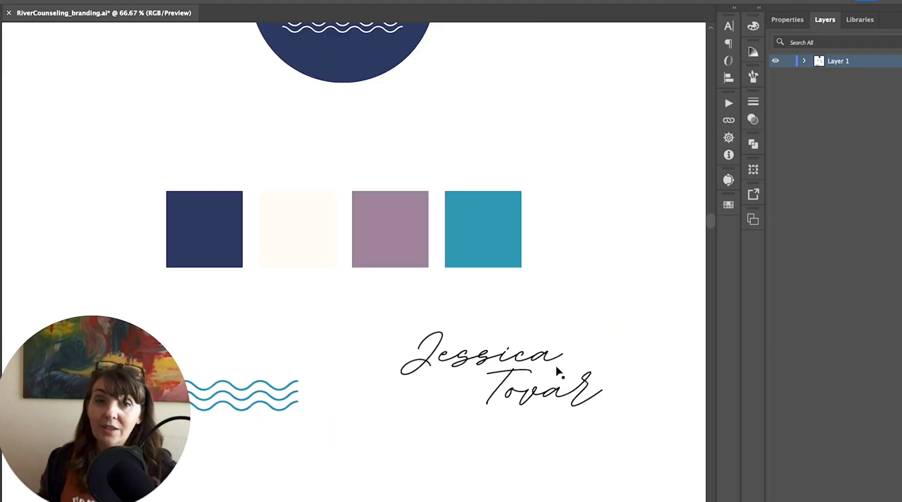
{"action": "left_click_drag", "start_coordinate": [553, 373], "coordinate": [567, 381]}
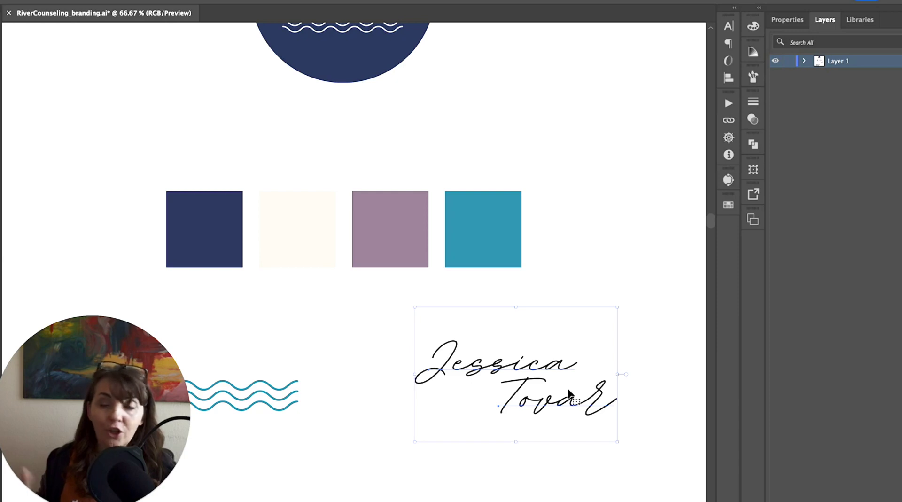
{"action": "left_click_drag", "start_coordinate": [528, 258], "coordinate": [528, 342]}
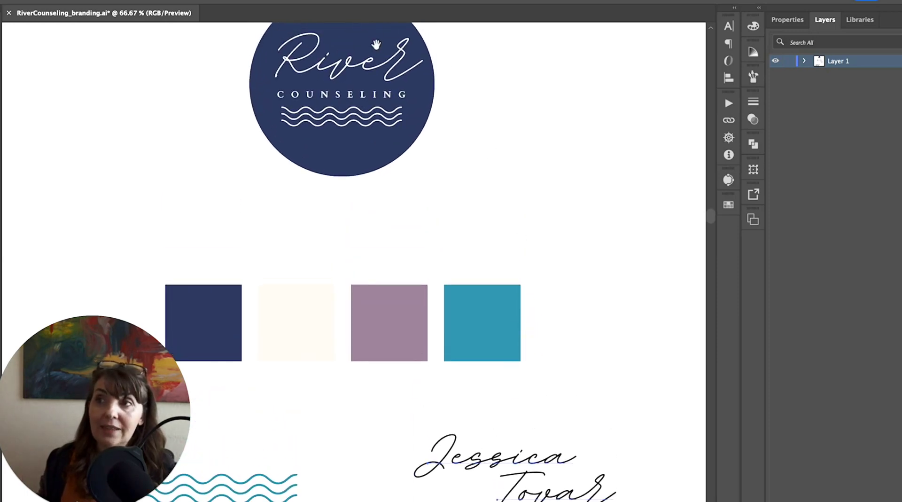
{"action": "scroll", "coordinate": [498, 115], "scroll_direction": "down", "scroll_amount": 3}
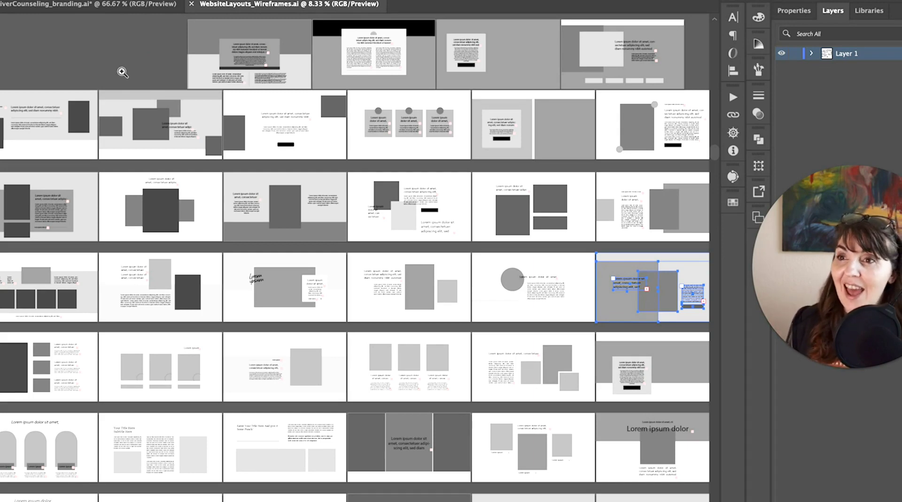
Zoom in and pan across the wireframe artboards to reach the grey hero layout.
{"action": "left_click", "coordinate": [122, 72]}
{"action": "left_click_drag", "start_coordinate": [177, 125], "coordinate": [248, 80]}
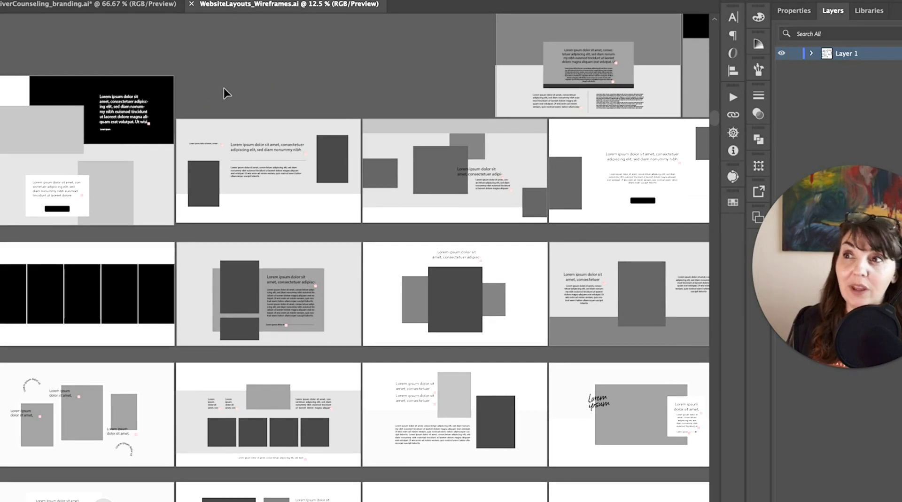
{"action": "left_click_drag", "start_coordinate": [374, 87], "coordinate": [331, 84]}
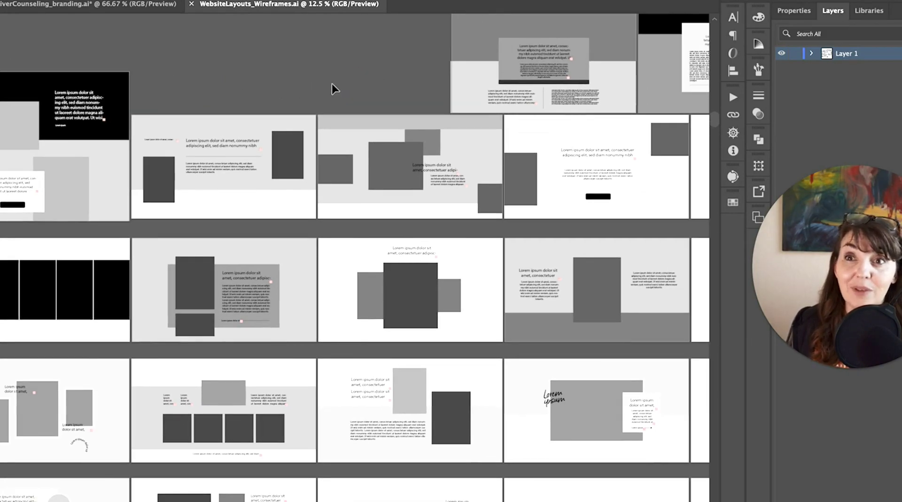
{"action": "scroll", "coordinate": [352, 86], "scroll_direction": "right", "scroll_amount": 5}
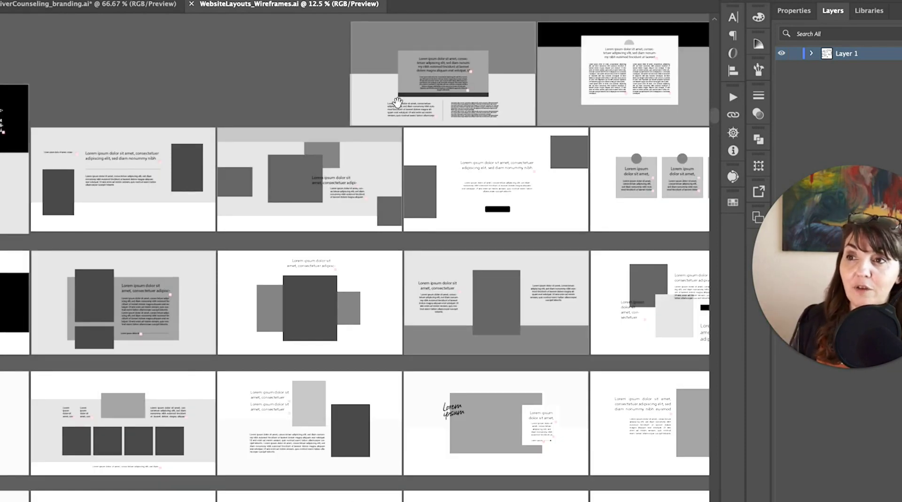
{"action": "scroll", "coordinate": [318, 82], "scroll_direction": "right", "scroll_amount": 10}
{"action": "scroll", "coordinate": [499, 133], "scroll_direction": "right", "scroll_amount": 12}
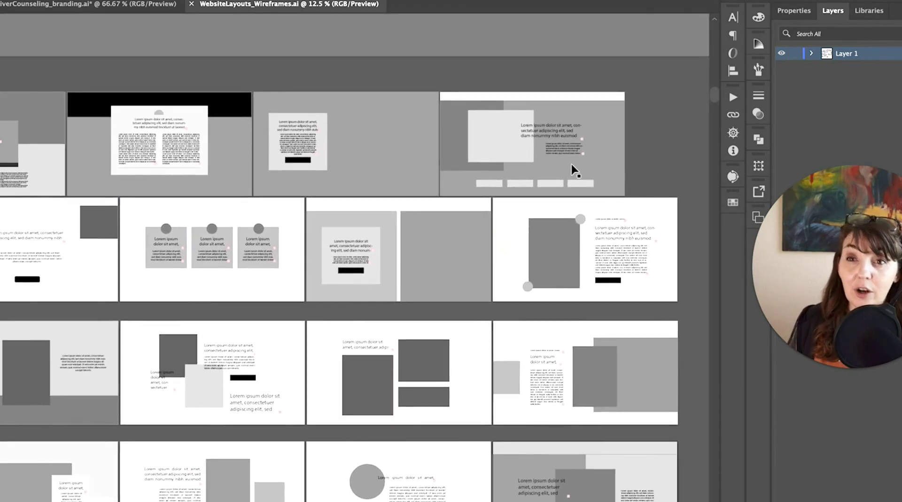
{"action": "scroll", "coordinate": [570, 188], "scroll_direction": "down", "scroll_amount": 8}
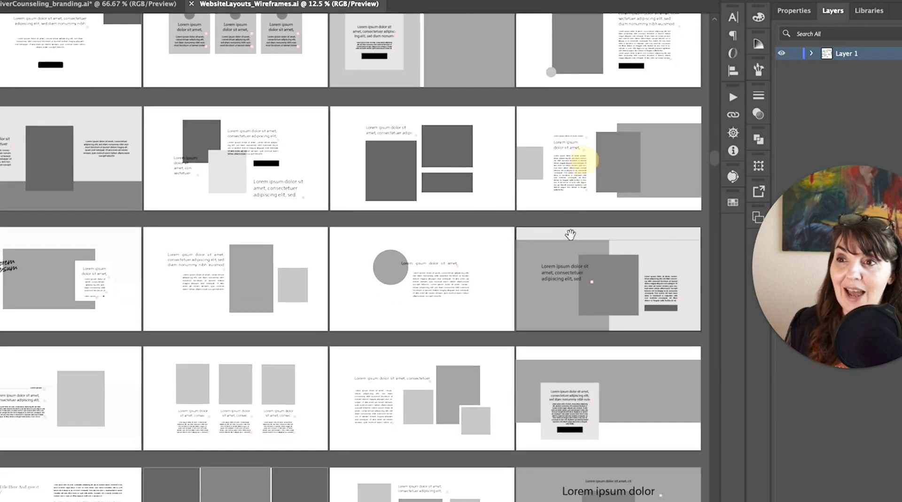
{"action": "left_click_drag", "start_coordinate": [570, 234], "coordinate": [547, 165]}
Zoom in closer on the grey hero layout and select all its objects.
{"action": "key", "text": "super+equal"}
{"action": "key", "text": "super+equal"}
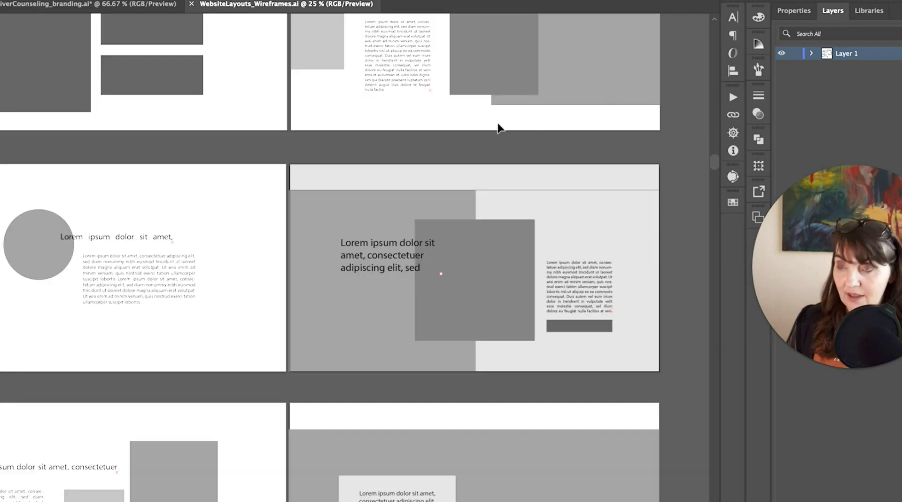
{"action": "left_click", "coordinate": [386, 187]}
{"action": "left_click", "coordinate": [640, 336]}
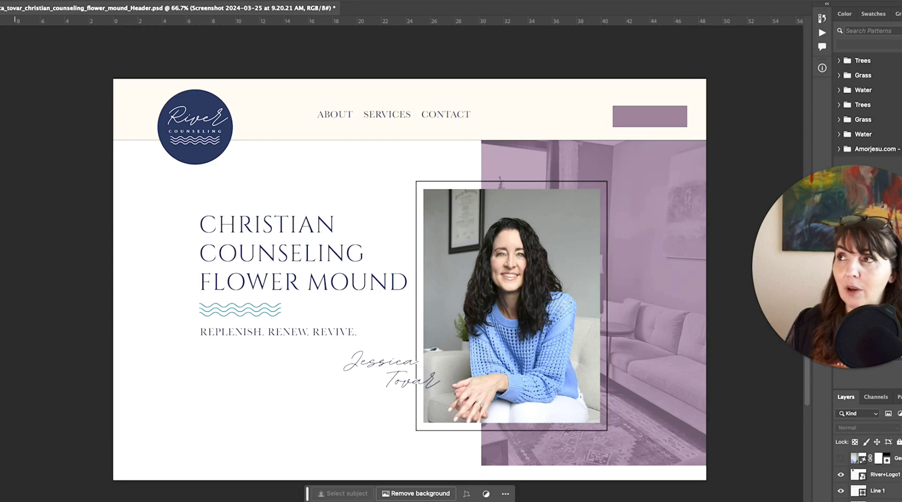
{"action": "left_click", "coordinate": [4, 1]}
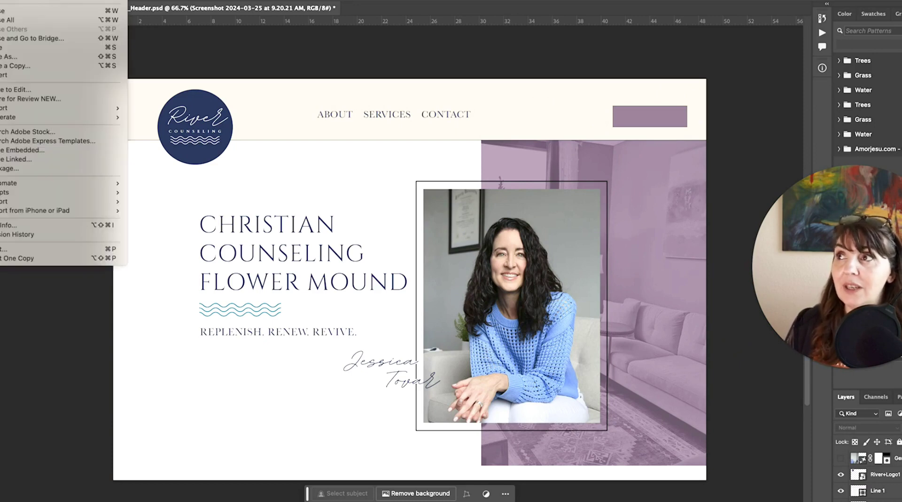
{"action": "key", "text": "super+n"}
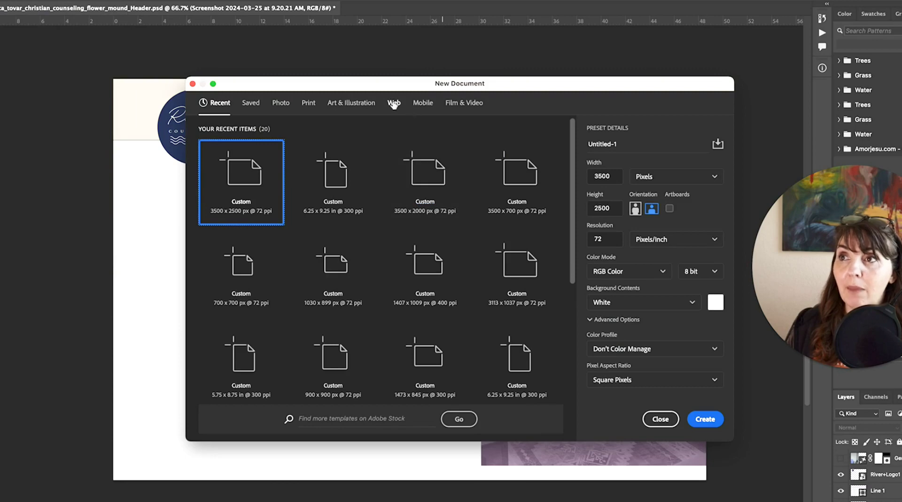
{"action": "left_click", "coordinate": [394, 104]}
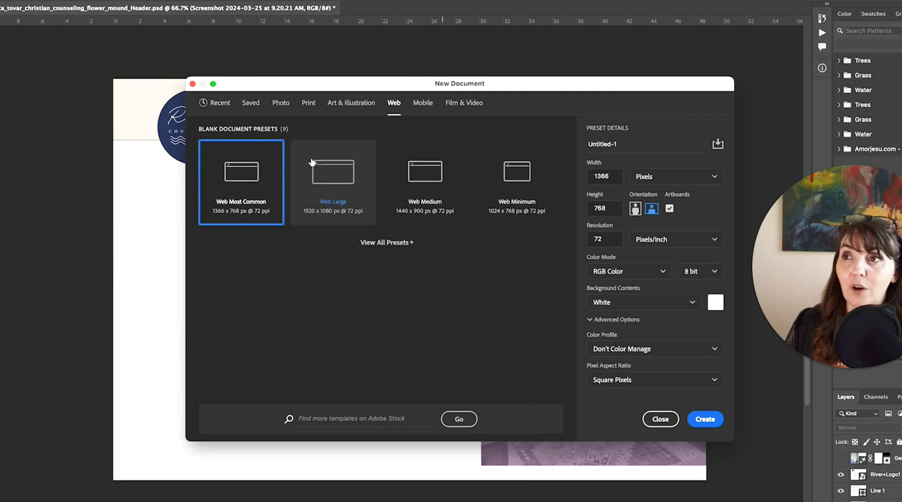
{"action": "left_click", "coordinate": [338, 177]}
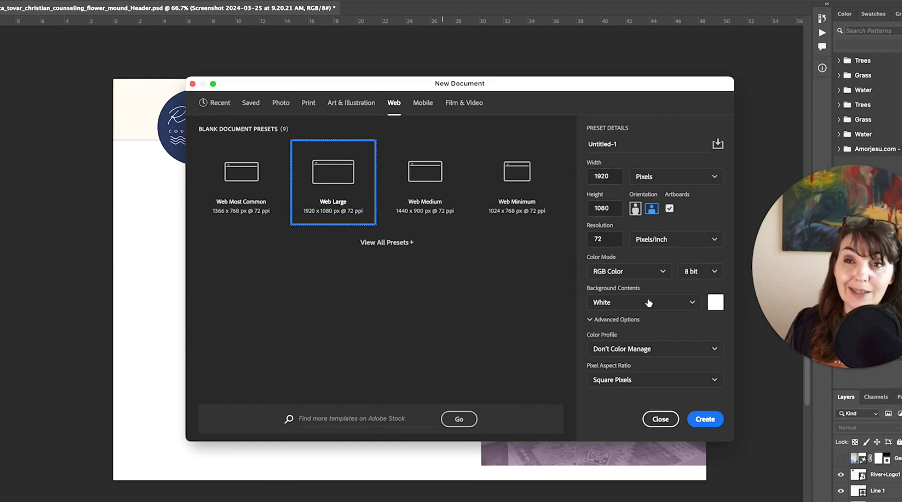
{"action": "left_click", "coordinate": [661, 419]}
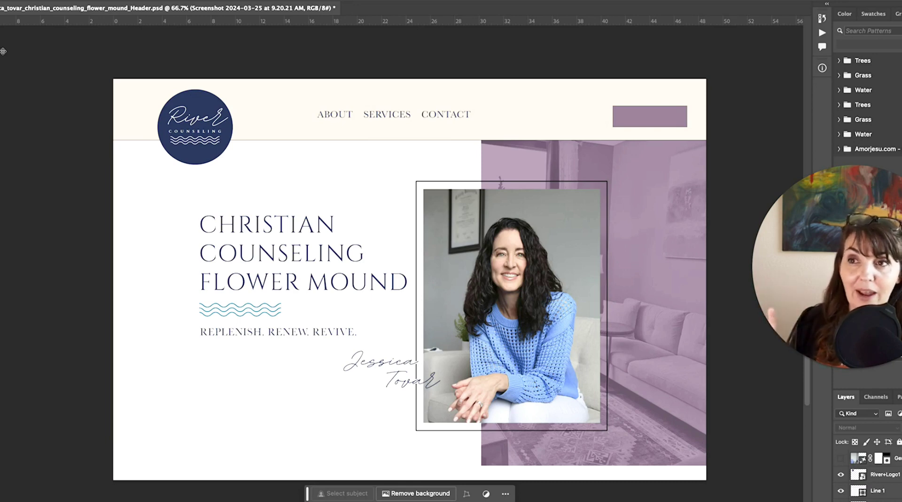
Pan across the finished River Counseling header mockup to review it.
{"action": "scroll", "coordinate": [145, 120], "scroll_direction": "right", "scroll_amount": 3}
{"action": "left_click_drag", "start_coordinate": [278, 147], "coordinate": [312, 121]}
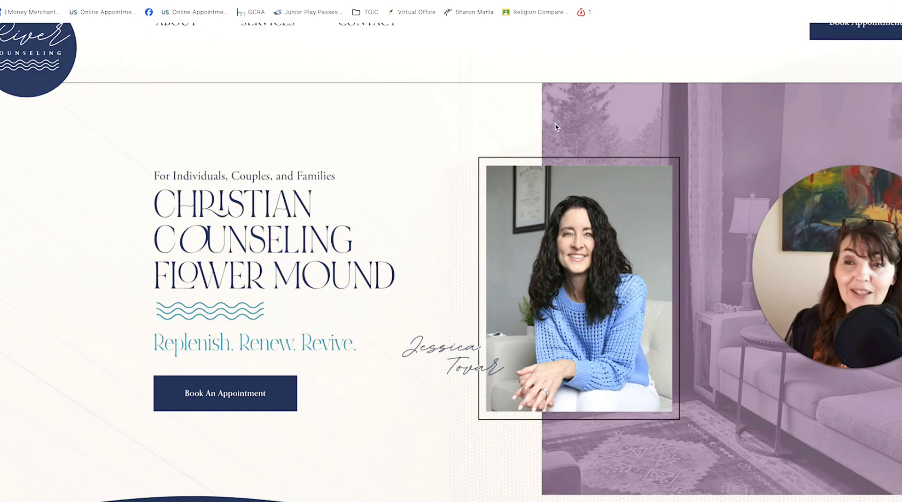
{"action": "scroll", "coordinate": [499, 138], "scroll_direction": "up", "scroll_amount": 1}
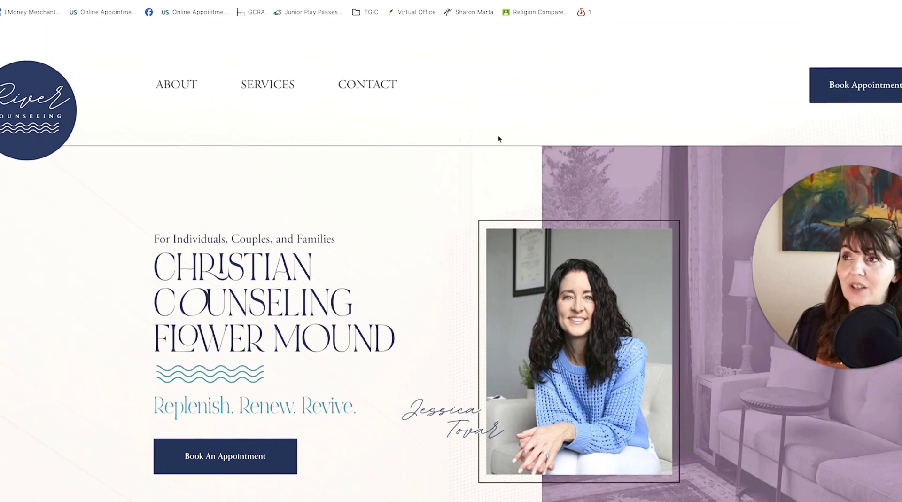
{"action": "scroll", "coordinate": [499, 136], "scroll_direction": "down", "scroll_amount": 1}
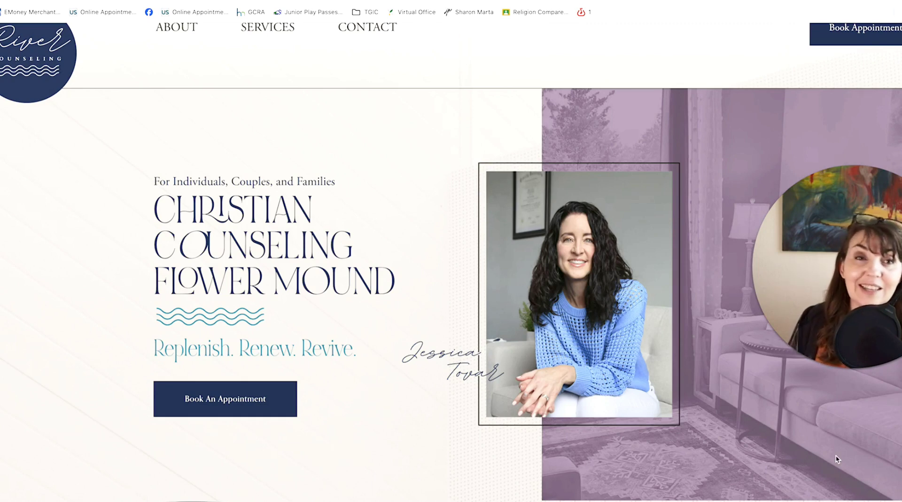
{"action": "scroll", "coordinate": [836, 455], "scroll_direction": "up", "scroll_amount": 2}
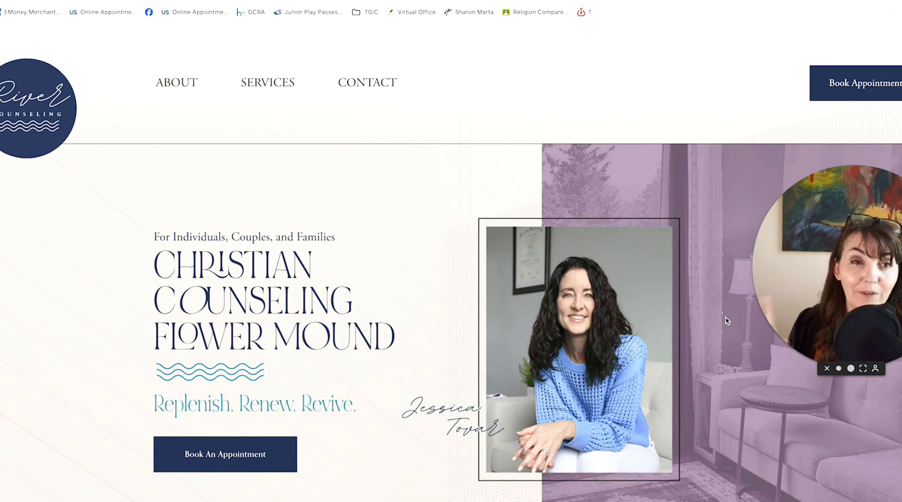
{"action": "scroll", "coordinate": [727, 321], "scroll_direction": "down", "scroll_amount": 1}
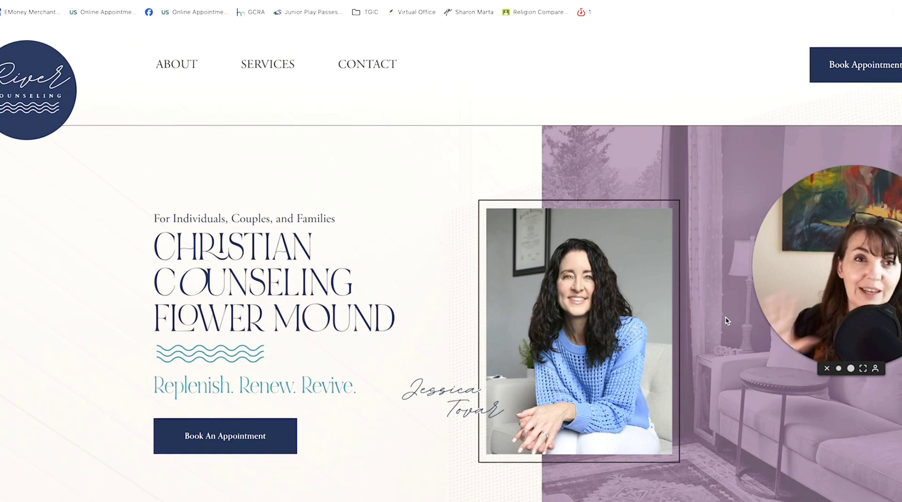
{"action": "scroll", "coordinate": [725, 317], "scroll_direction": "down", "scroll_amount": 1}
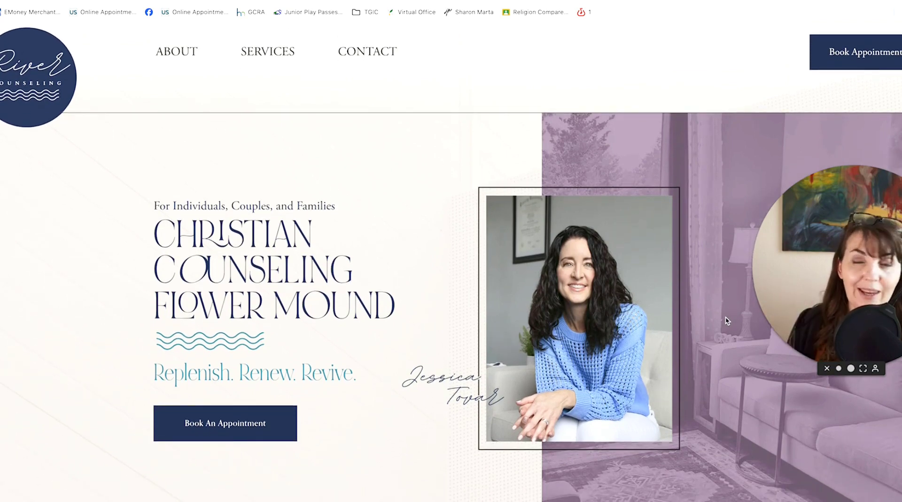
{"action": "scroll", "coordinate": [727, 321], "scroll_direction": "down", "scroll_amount": 1}
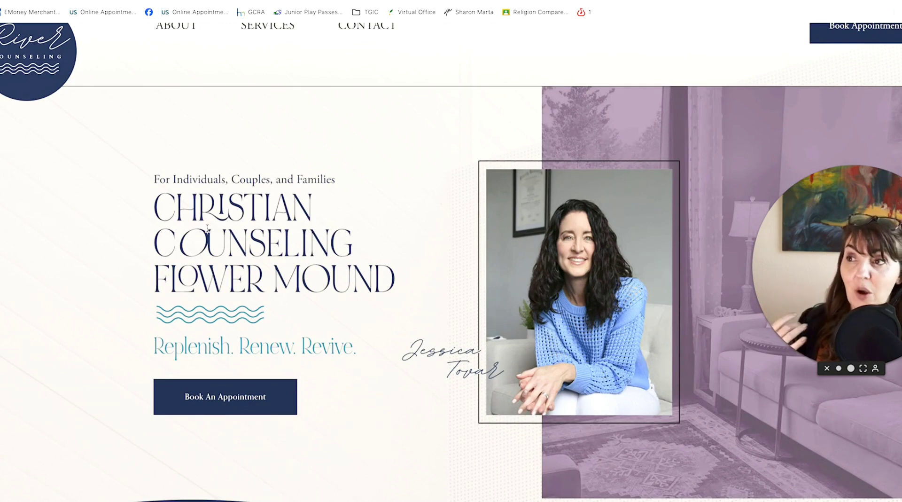
{"action": "left_click_drag", "start_coordinate": [154, 180], "coordinate": [254, 242]}
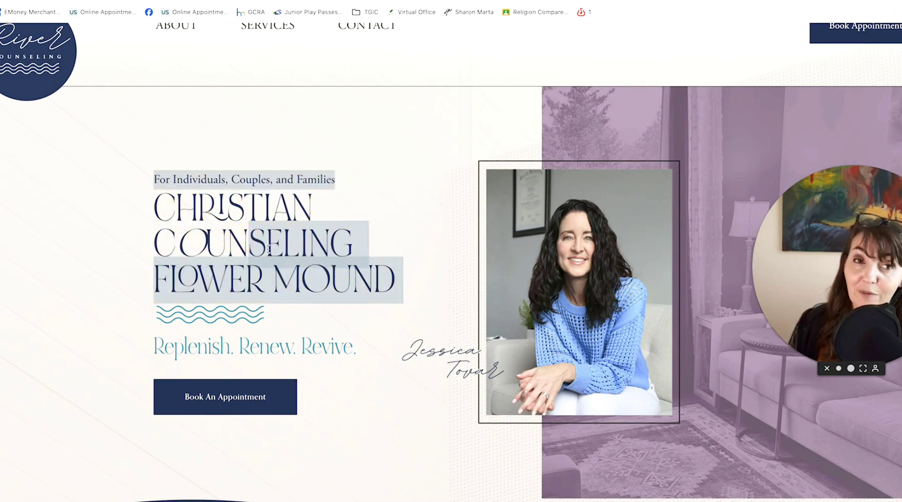
{"action": "left_click", "coordinate": [333, 243]}
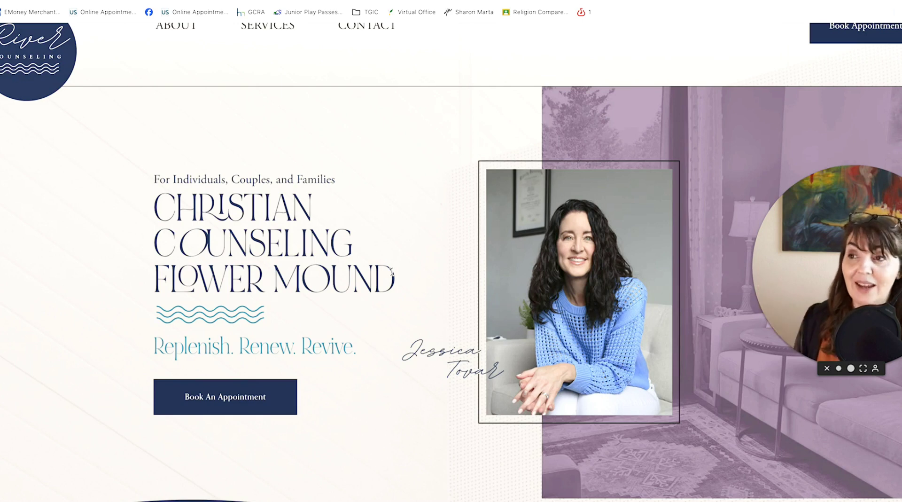
{"action": "scroll", "coordinate": [391, 272], "scroll_direction": "down", "scroll_amount": 1}
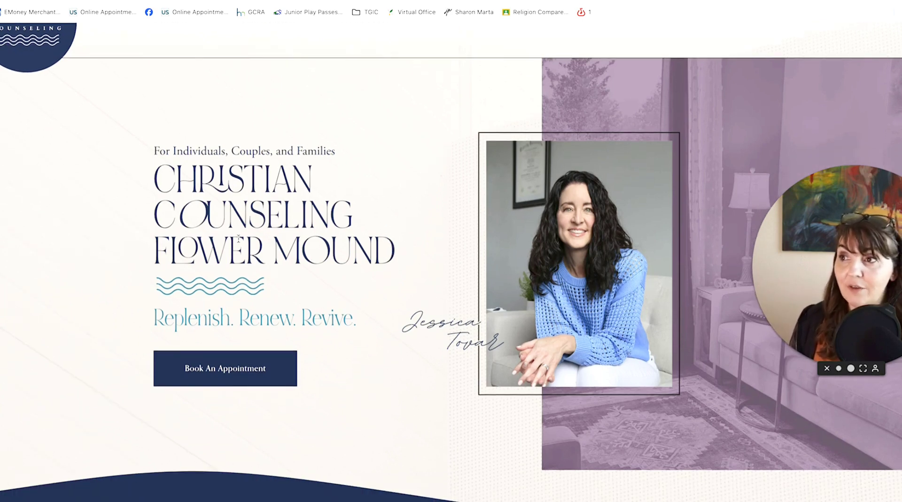
{"action": "left_click_drag", "start_coordinate": [198, 254], "coordinate": [170, 254]}
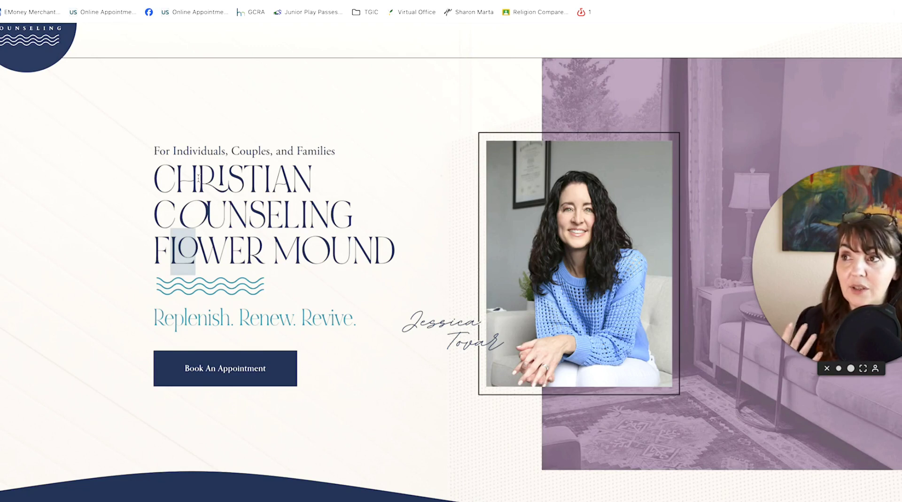
{"action": "triple_click", "coordinate": [222, 179]}
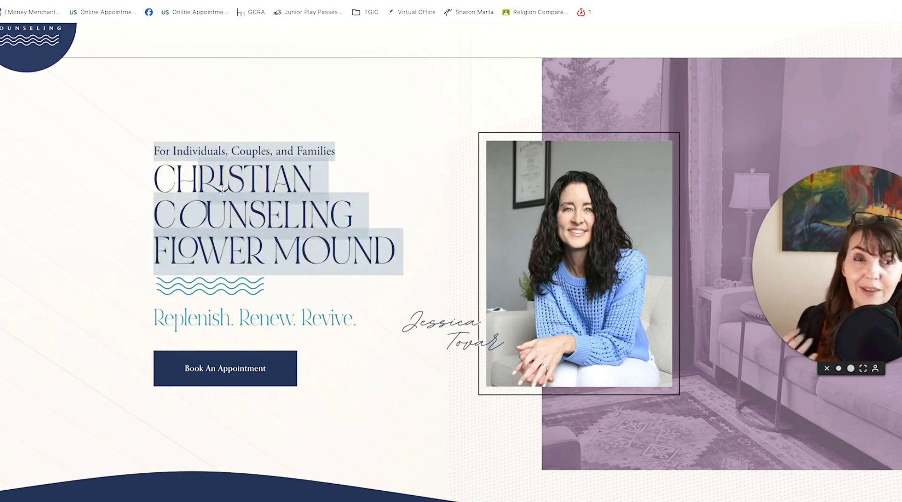
{"action": "left_click_drag", "start_coordinate": [197, 256], "coordinate": [174, 252]}
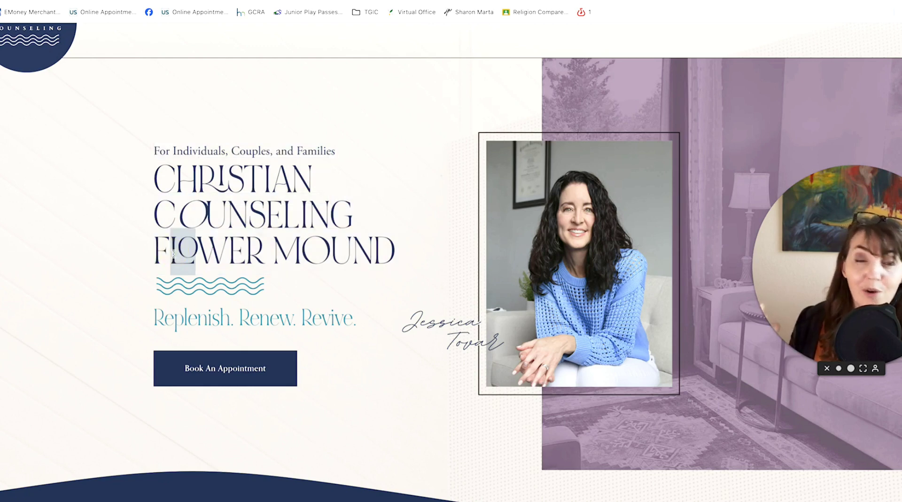
{"action": "left_click_drag", "start_coordinate": [188, 211], "coordinate": [228, 218]}
{"action": "scroll", "coordinate": [235, 235], "scroll_direction": "down", "scroll_amount": 5}
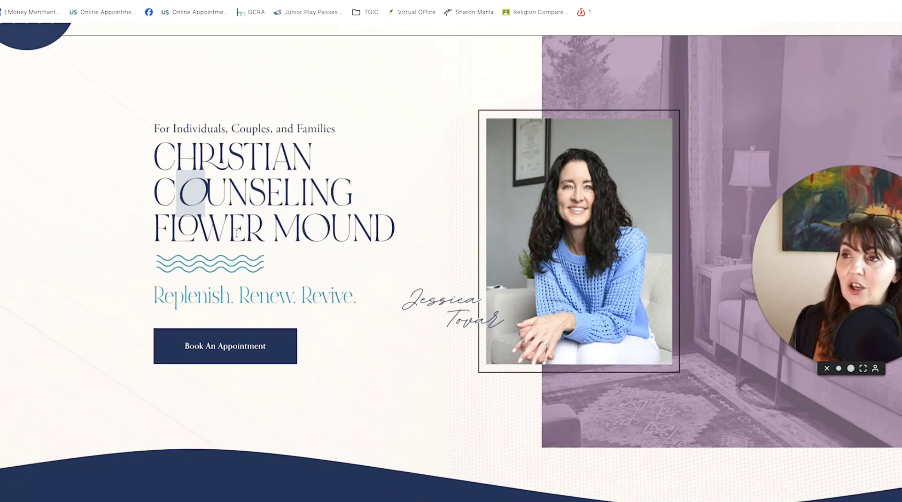
Scroll down to the 'Come on in' section and highlight the RE in REPLENISH.
{"action": "scroll", "coordinate": [234, 246], "scroll_direction": "down", "scroll_amount": 10}
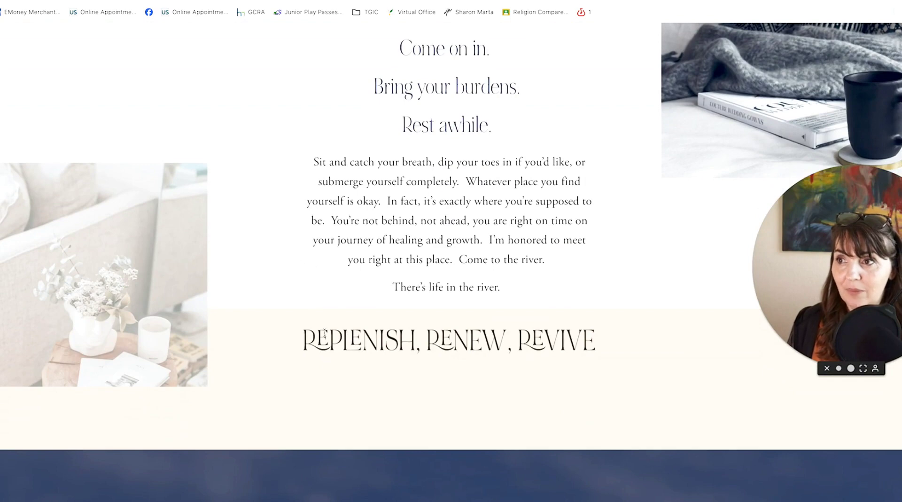
{"action": "left_click_drag", "start_coordinate": [306, 336], "coordinate": [369, 337]}
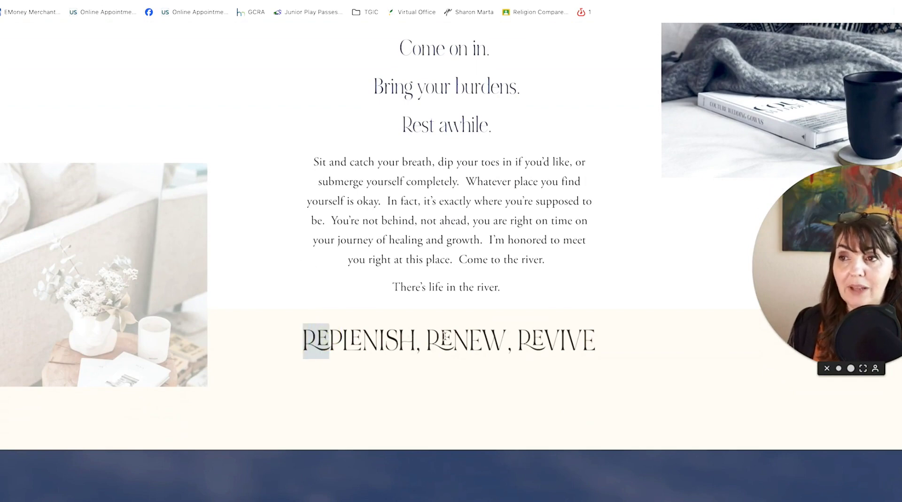